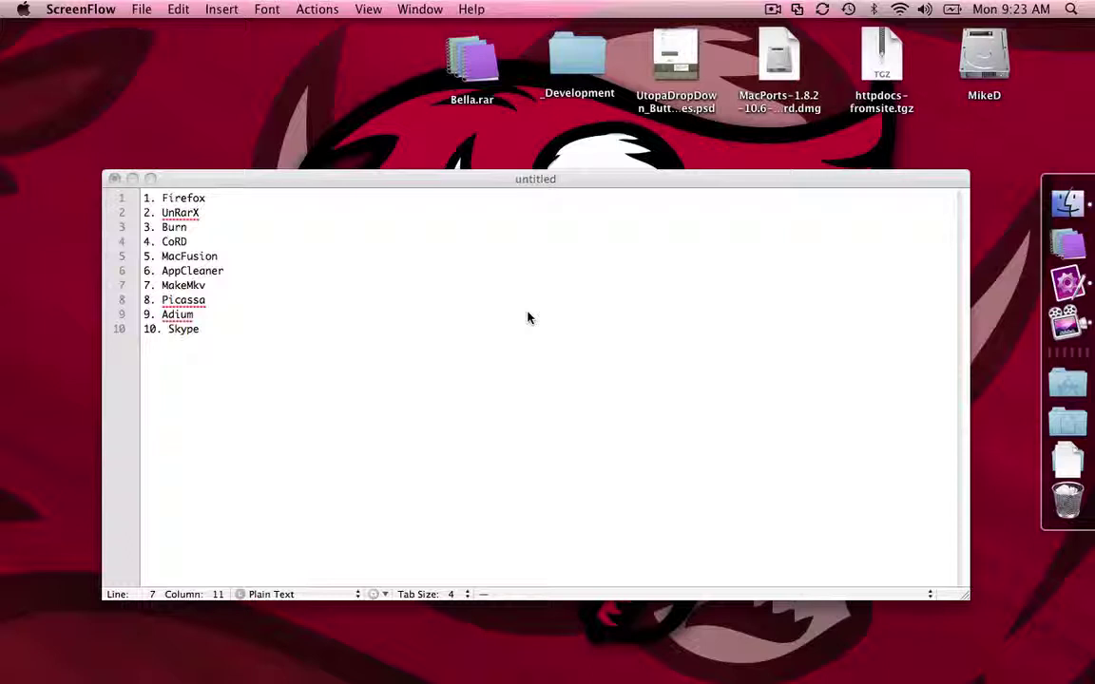
Step: Extract the Bella.rar archive from the desktop with UnRarX, check the extraction log and quit UnRarX
click(470, 148)
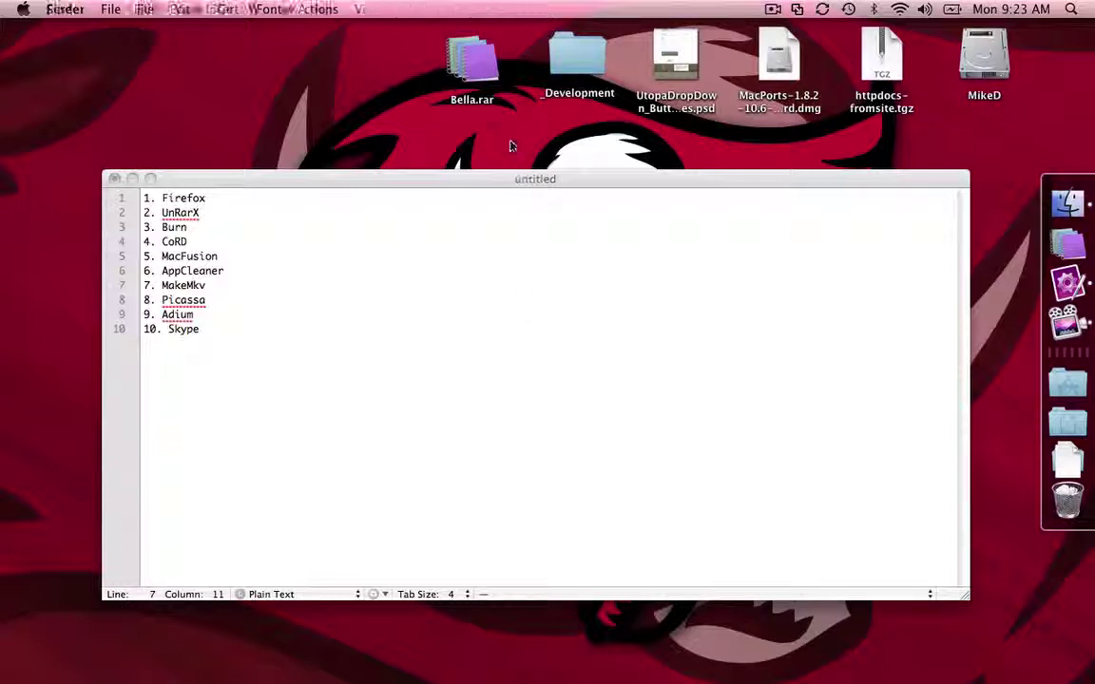
click(478, 99)
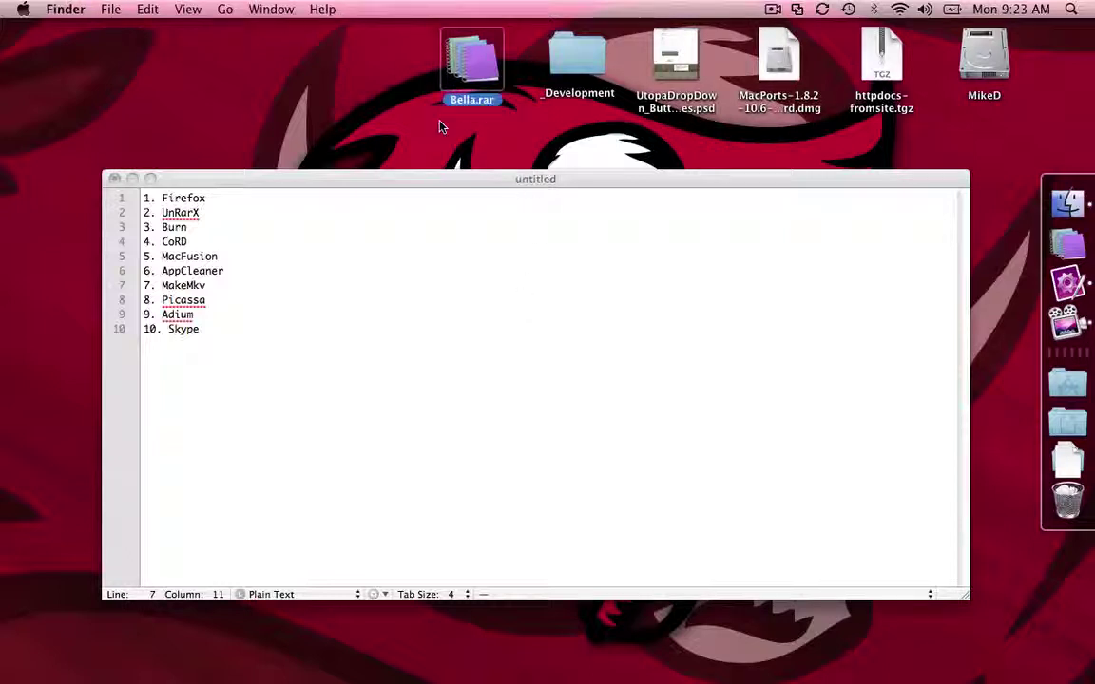
double_click(432, 74)
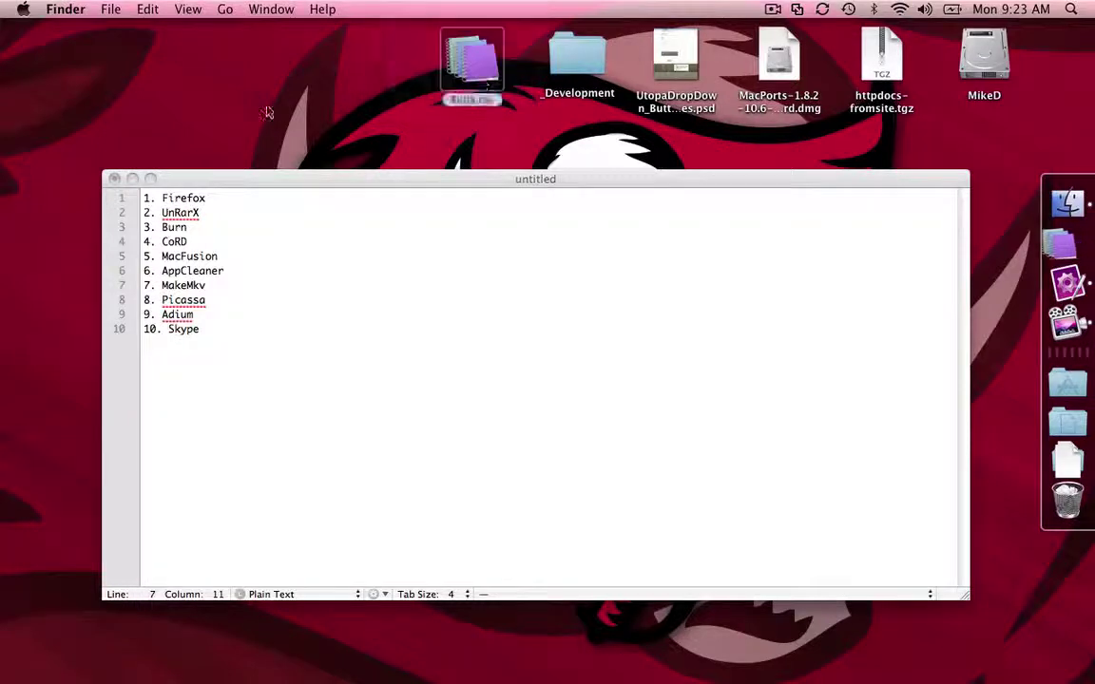
click(983, 154)
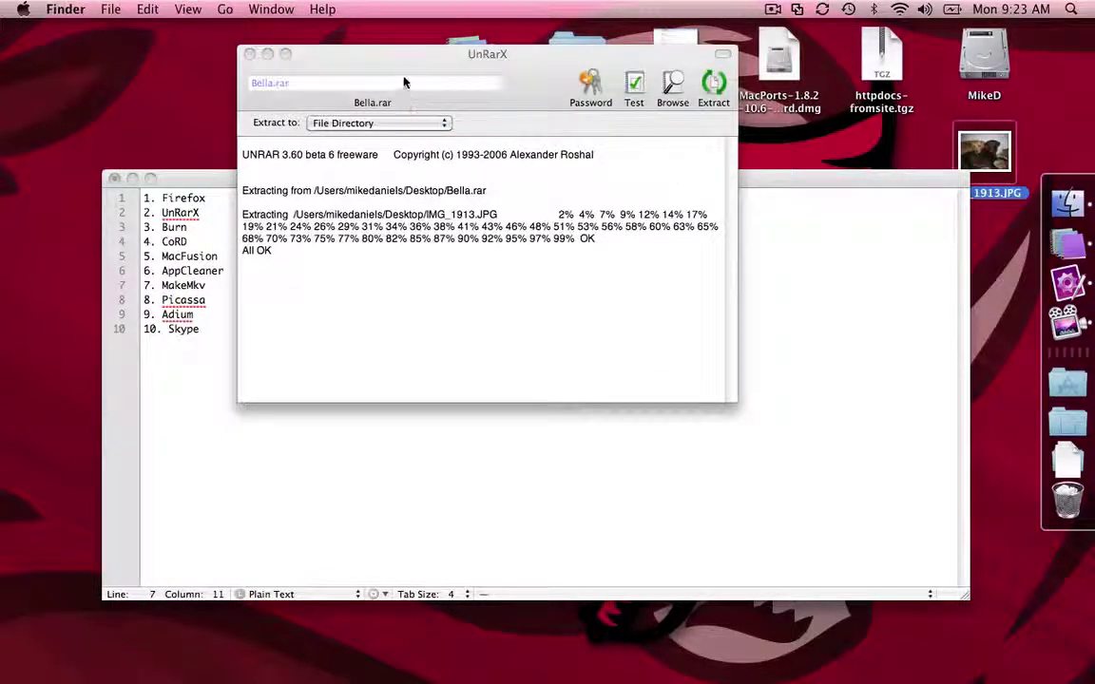
click(400, 105)
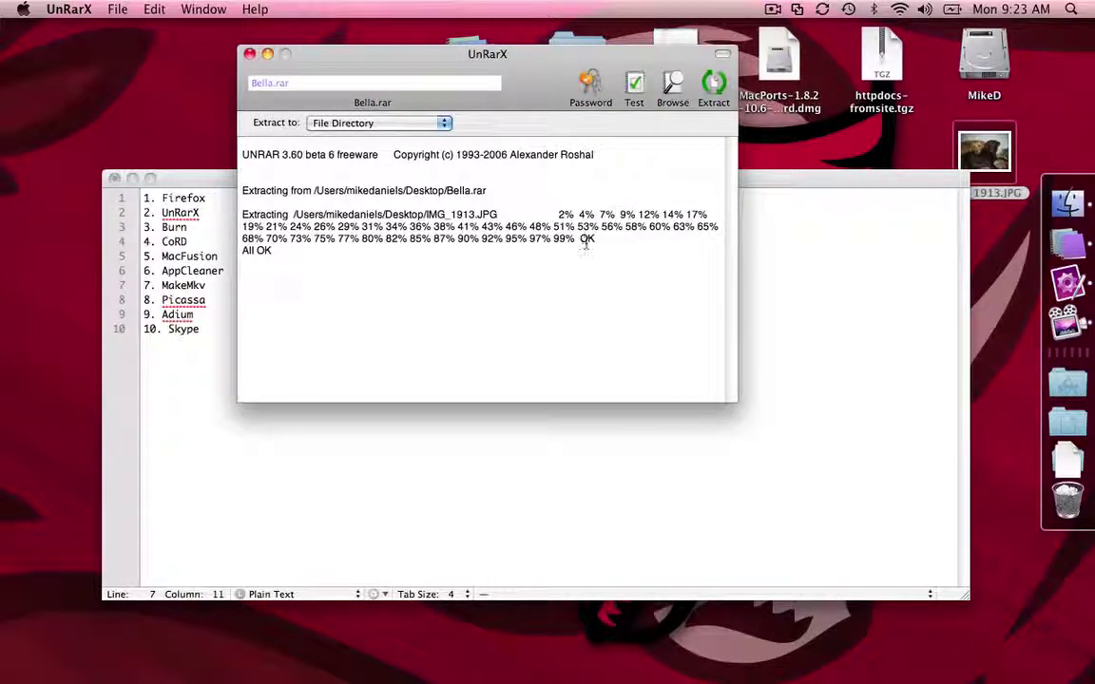
key(super+q)
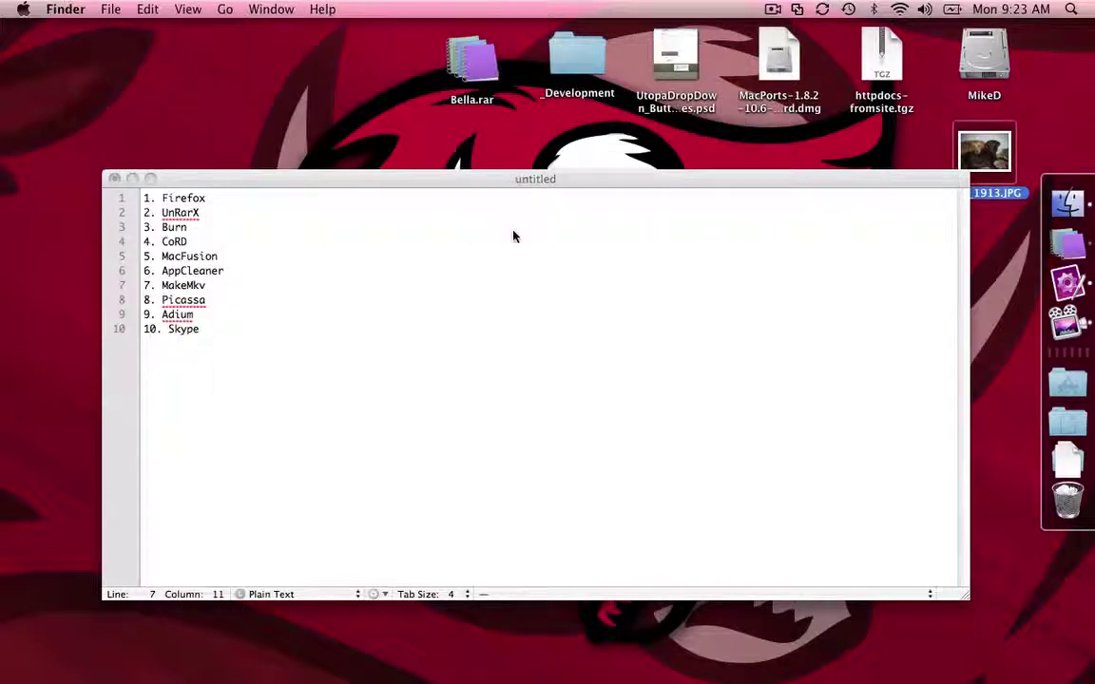
Step: Move the extracted IMG_1913.JPG from the desktop to the Trash and permanently empty the Trash
drag(983, 152, 1055, 498)
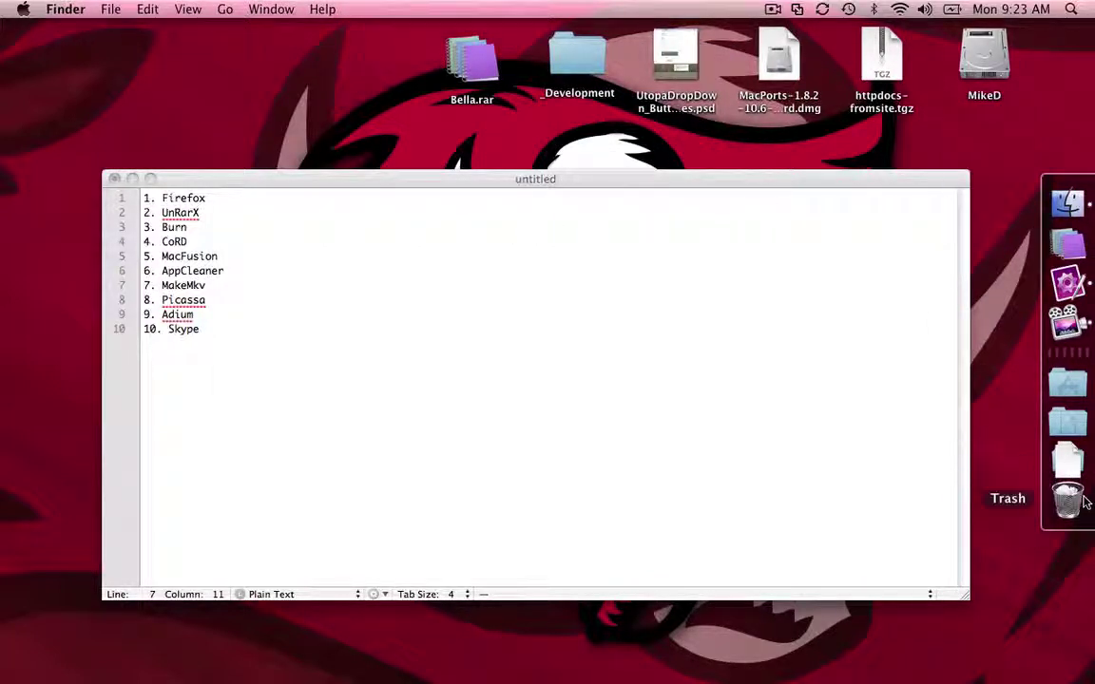
right_click(1079, 505)
click(970, 509)
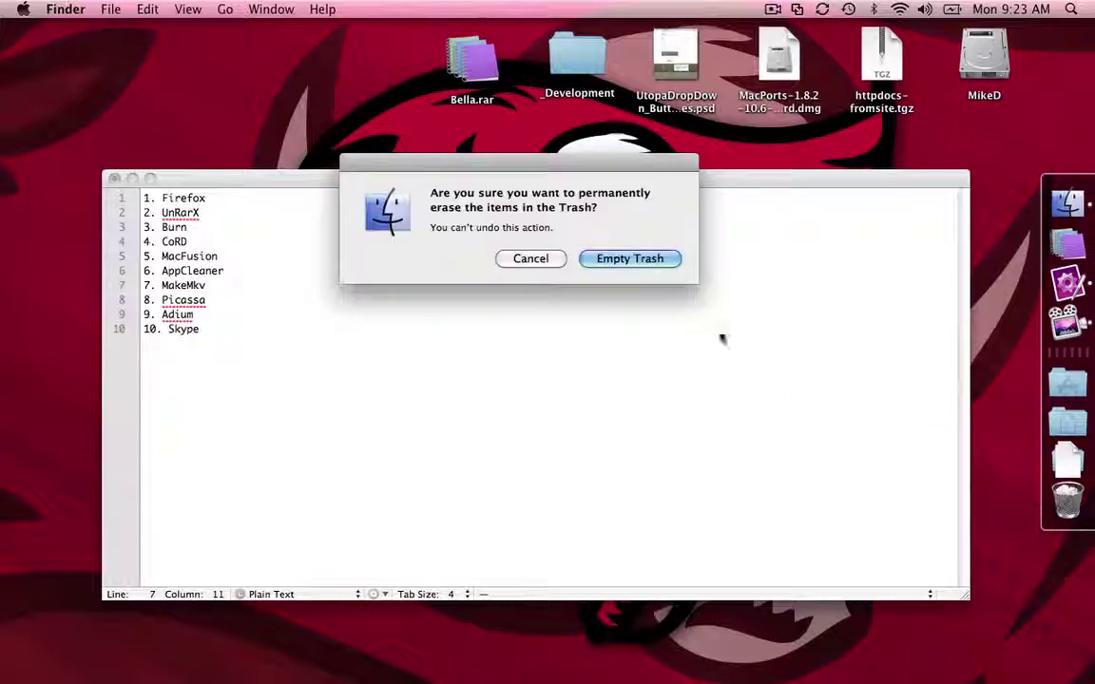
click(662, 268)
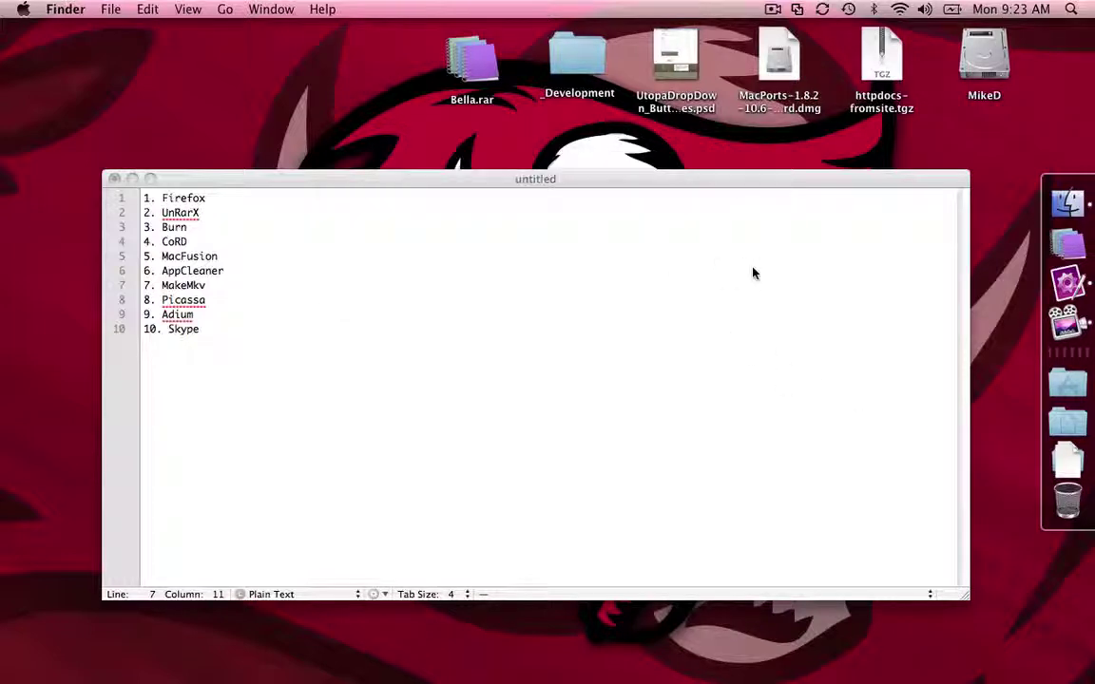
Step: Find and launch Burn through a Spotlight search for "burn", and reposition its window over the middle of the text list
key(super+space)
text(burn)
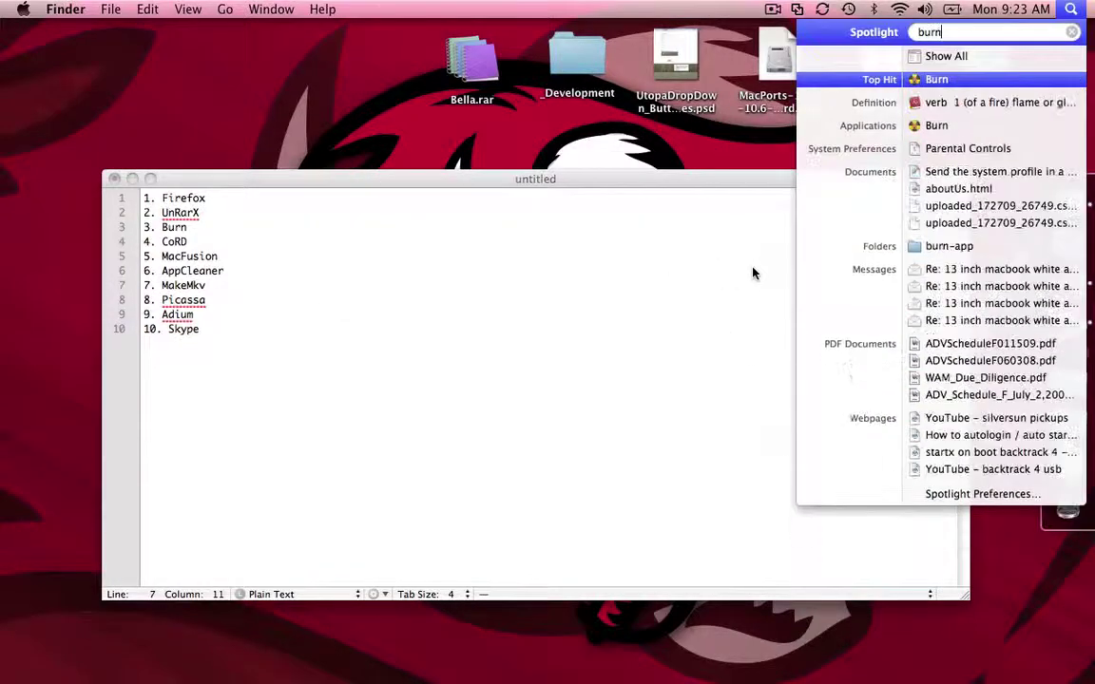
key(Return)
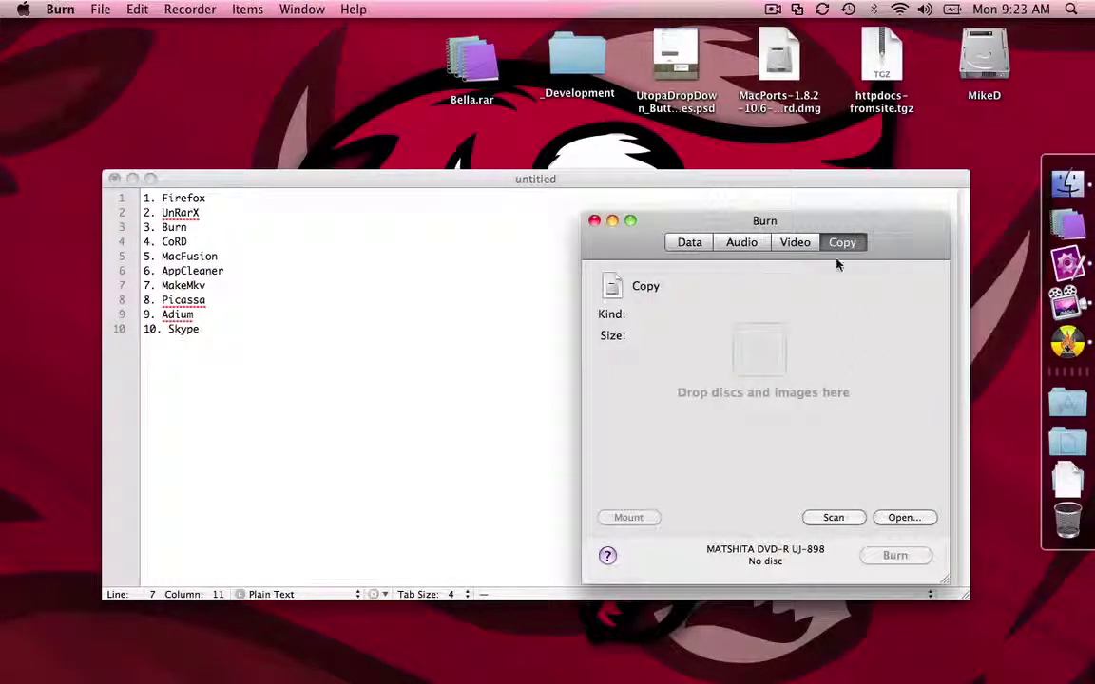
drag(817, 228, 629, 193)
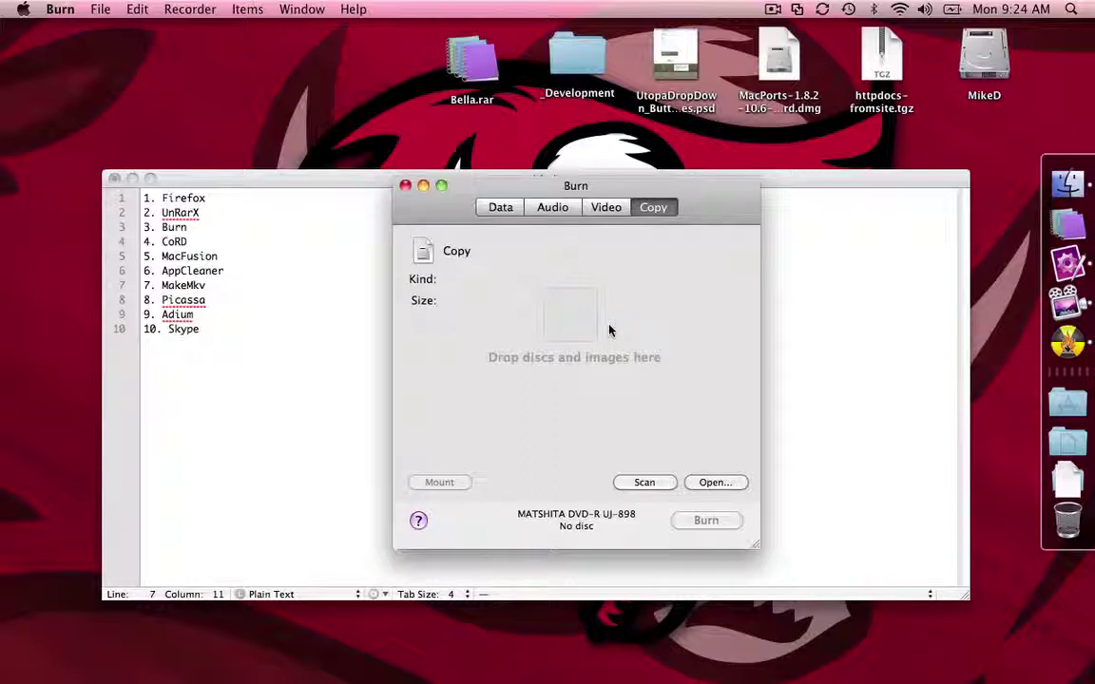
Step: Examine the disc format choices for video, audio and data projects without changing them, and close Burn
click(608, 209)
click(702, 244)
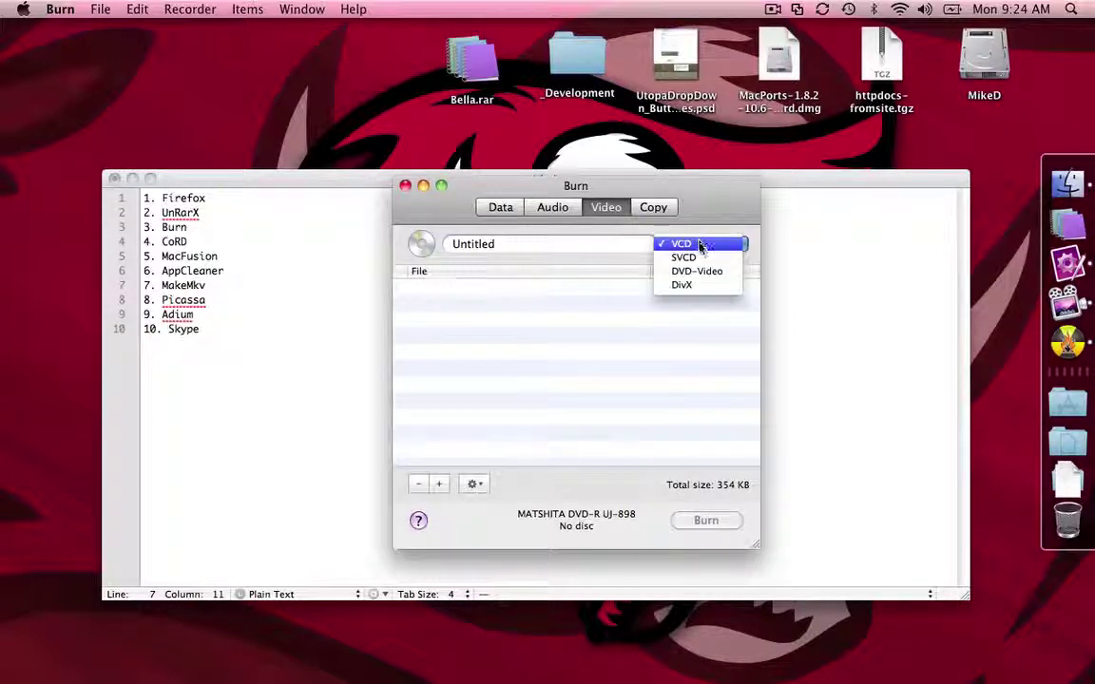
click(579, 209)
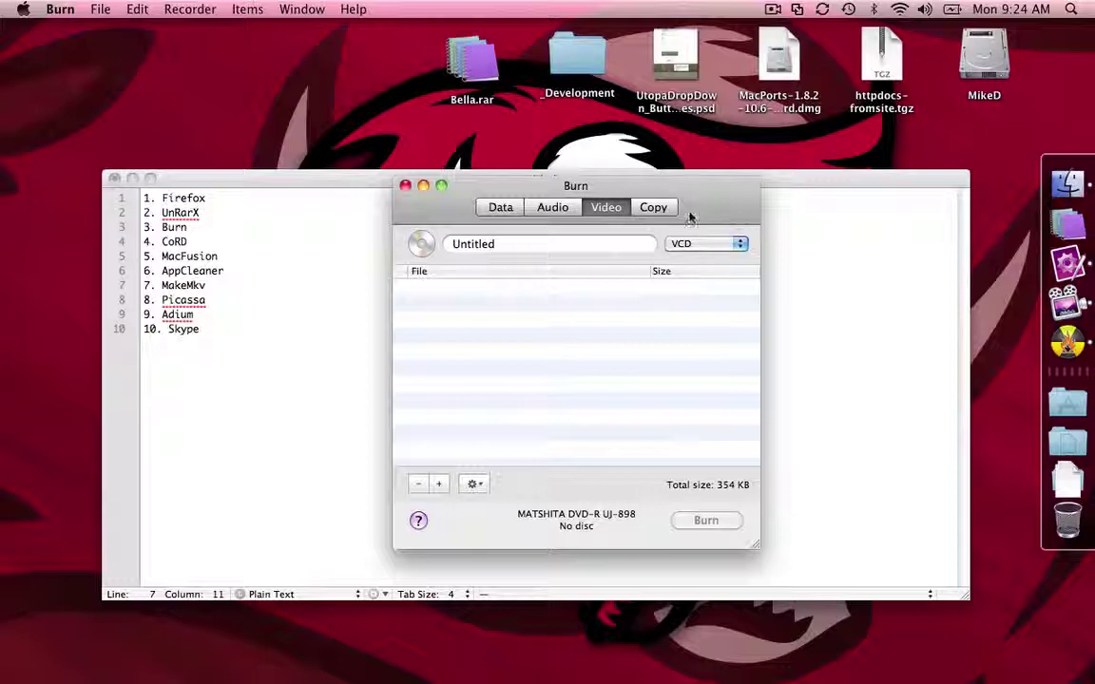
click(555, 208)
click(730, 239)
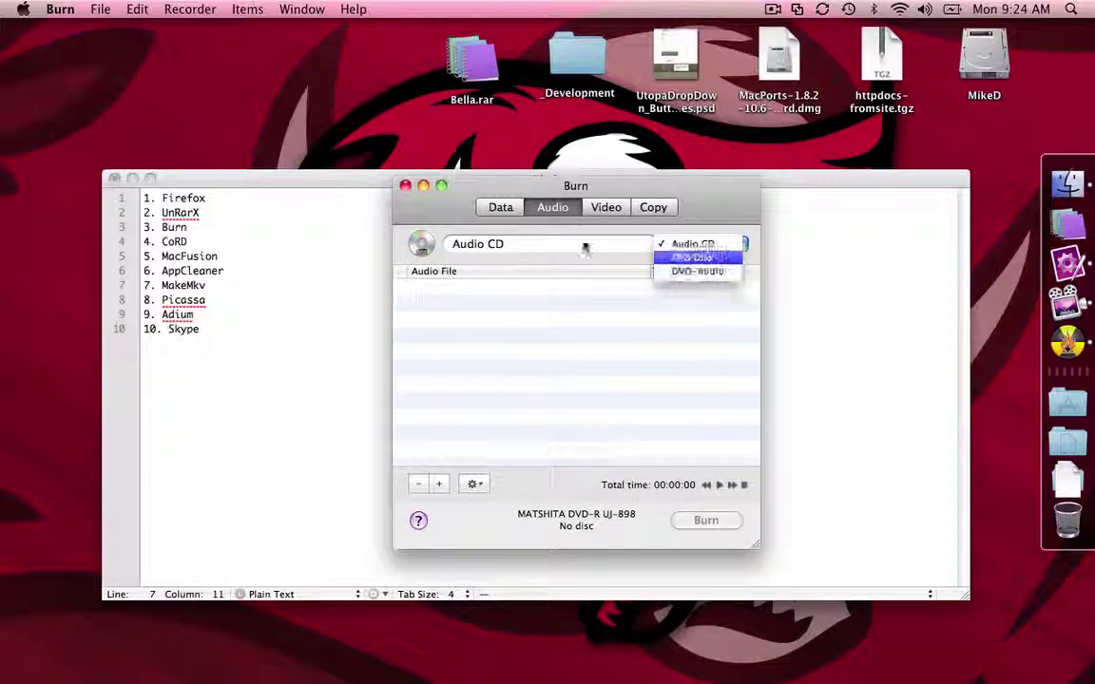
click(518, 217)
click(518, 218)
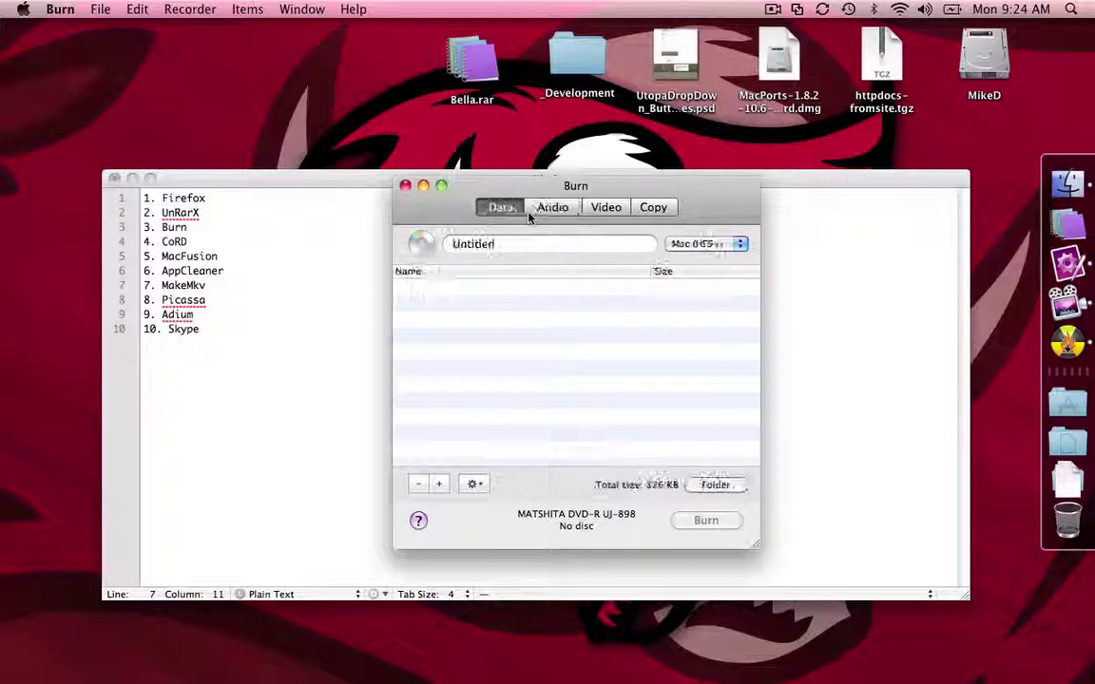
click(719, 245)
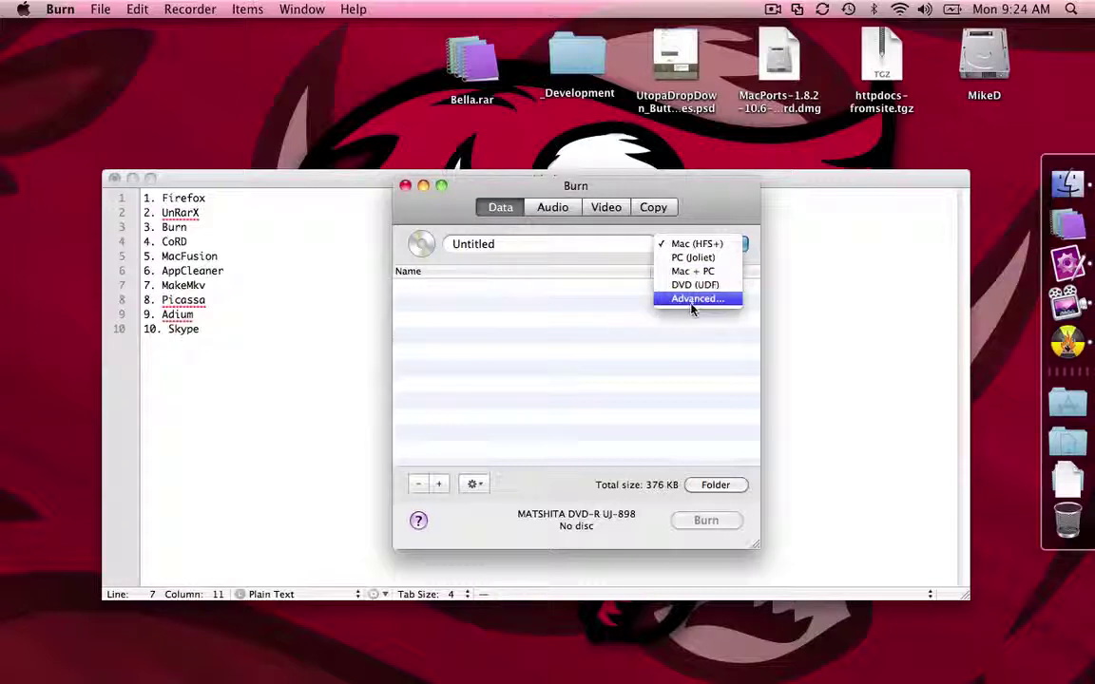
click(442, 219)
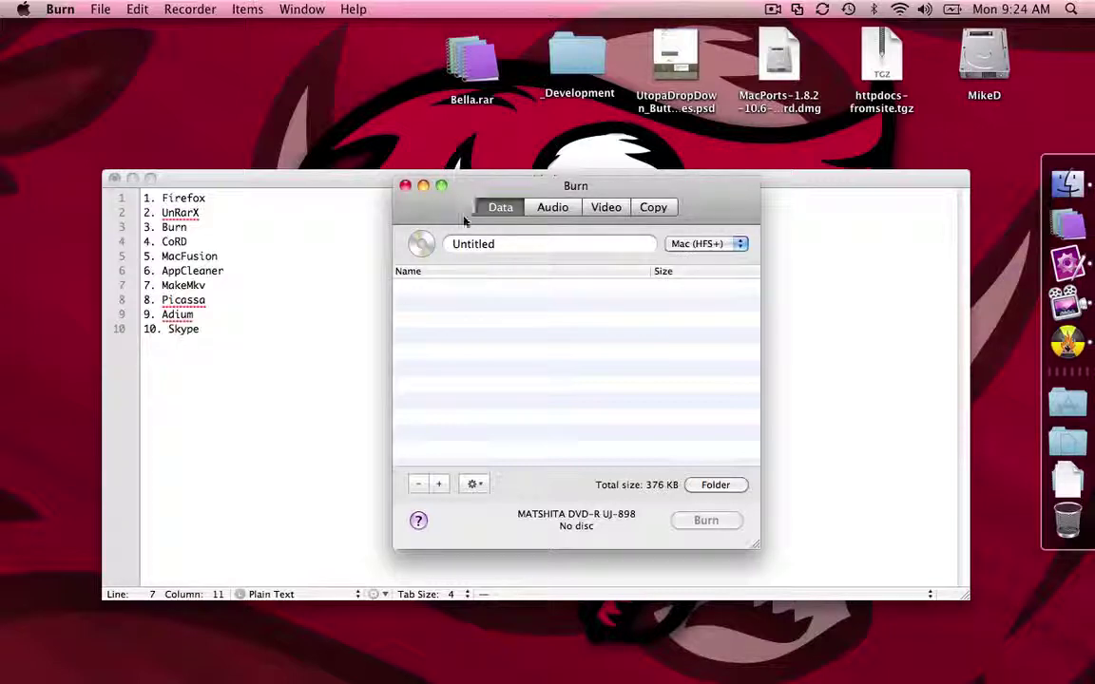
click(405, 185)
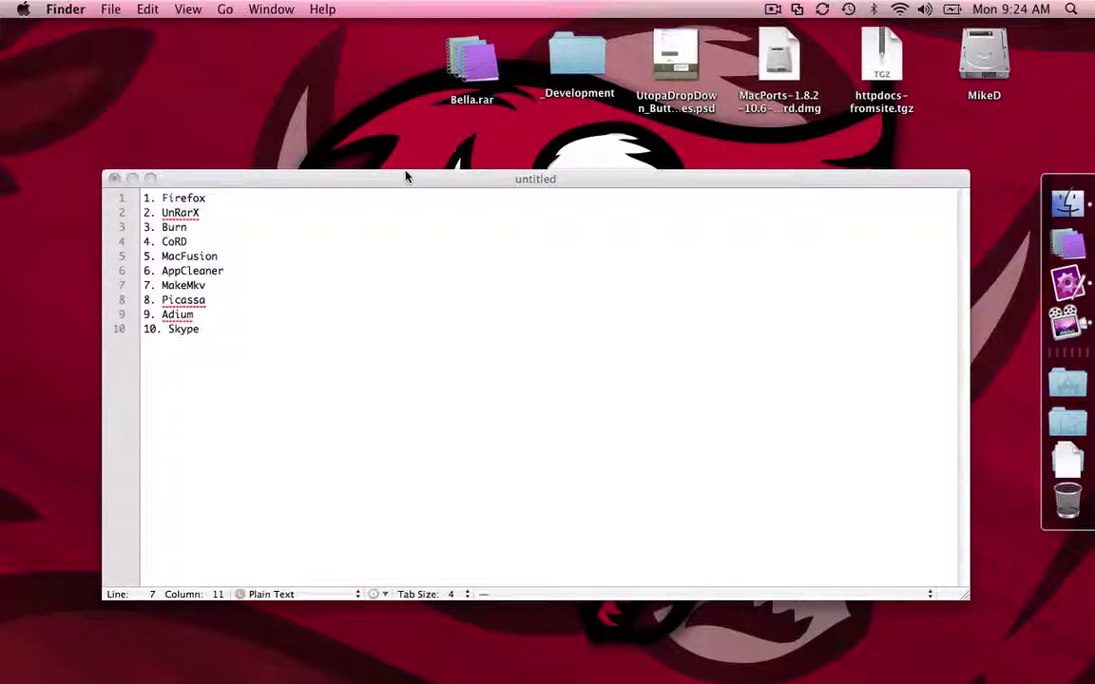
Step: Launch CoRD through a search for "cord" and connect to the saved server SFG - DC1, fitting the session window on screen
key(super+space)
text(cord)
key(Return)
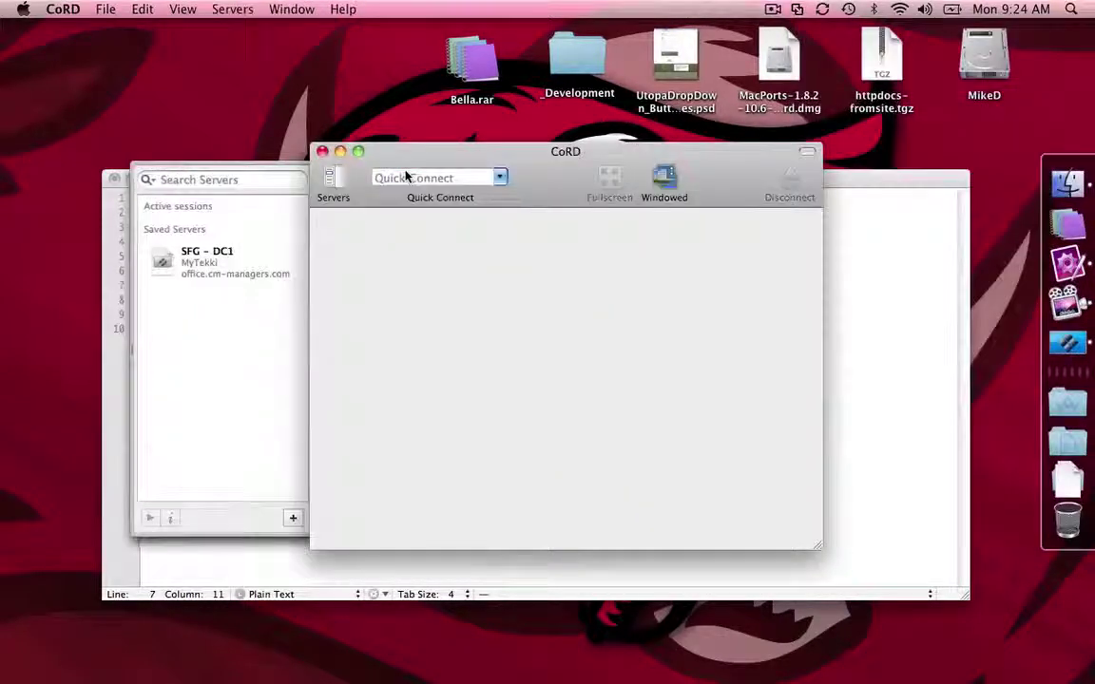
click(242, 259)
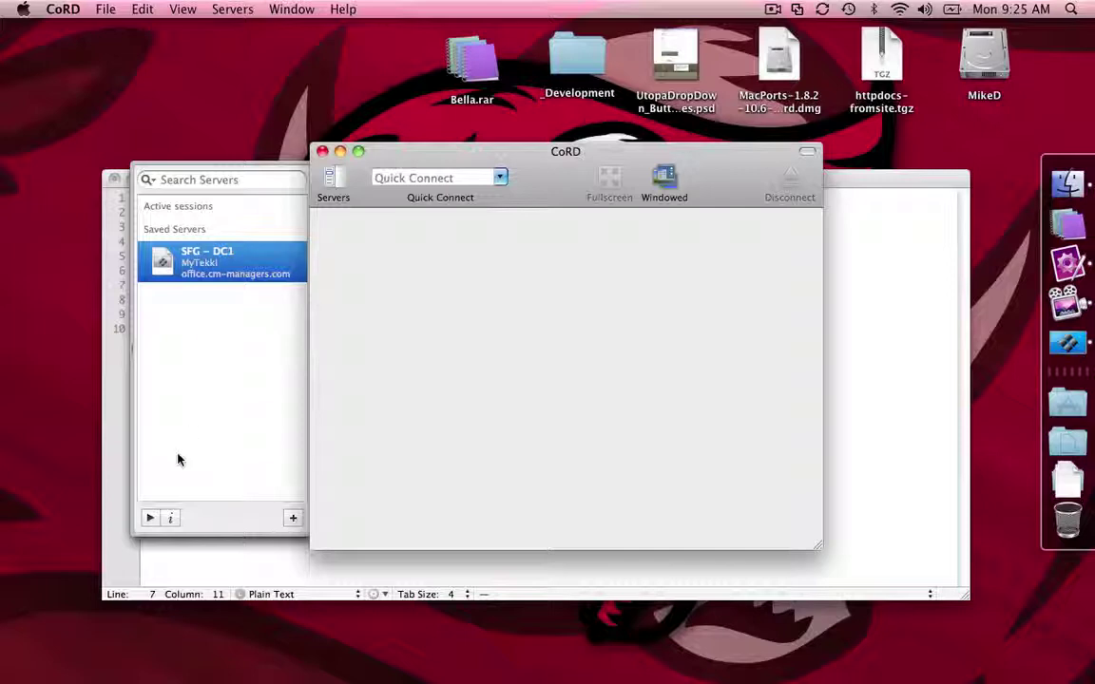
double_click(225, 276)
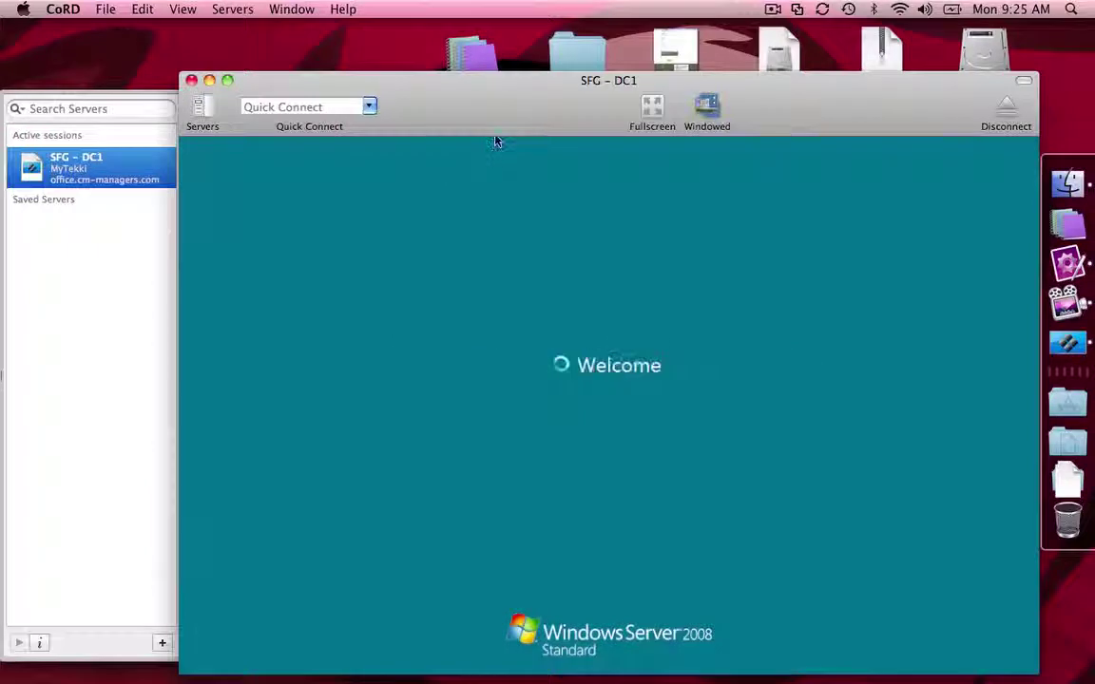
drag(496, 139, 496, 114)
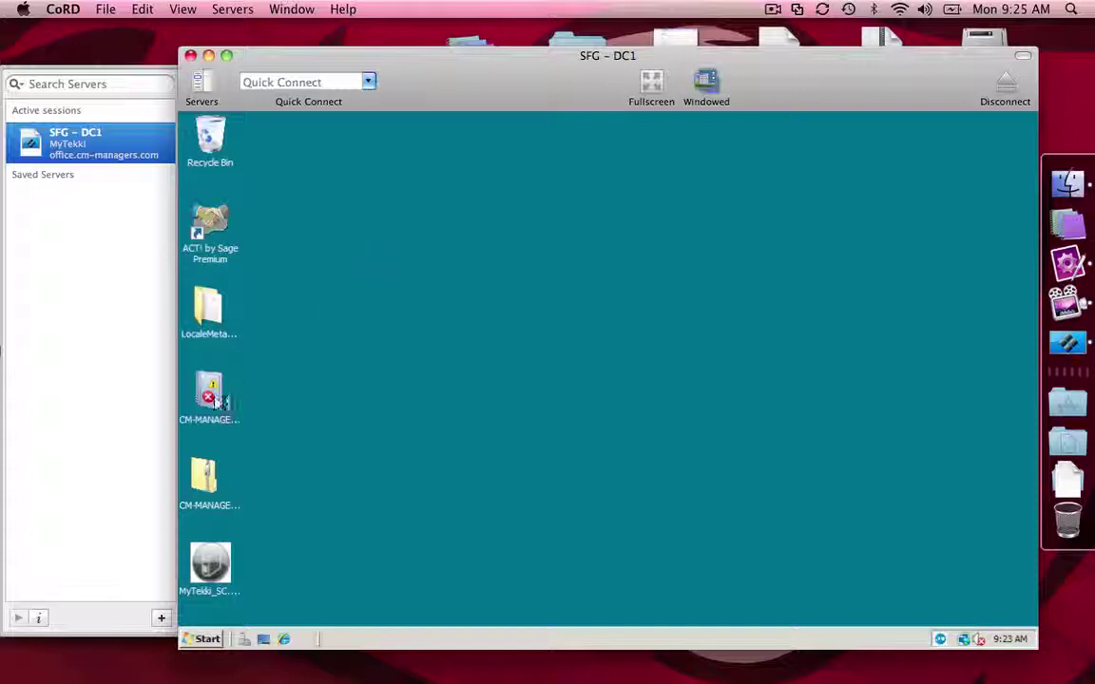
Step: Log off from the remote Windows Server session on SFG - DC1 and quit CoRD
click(202, 637)
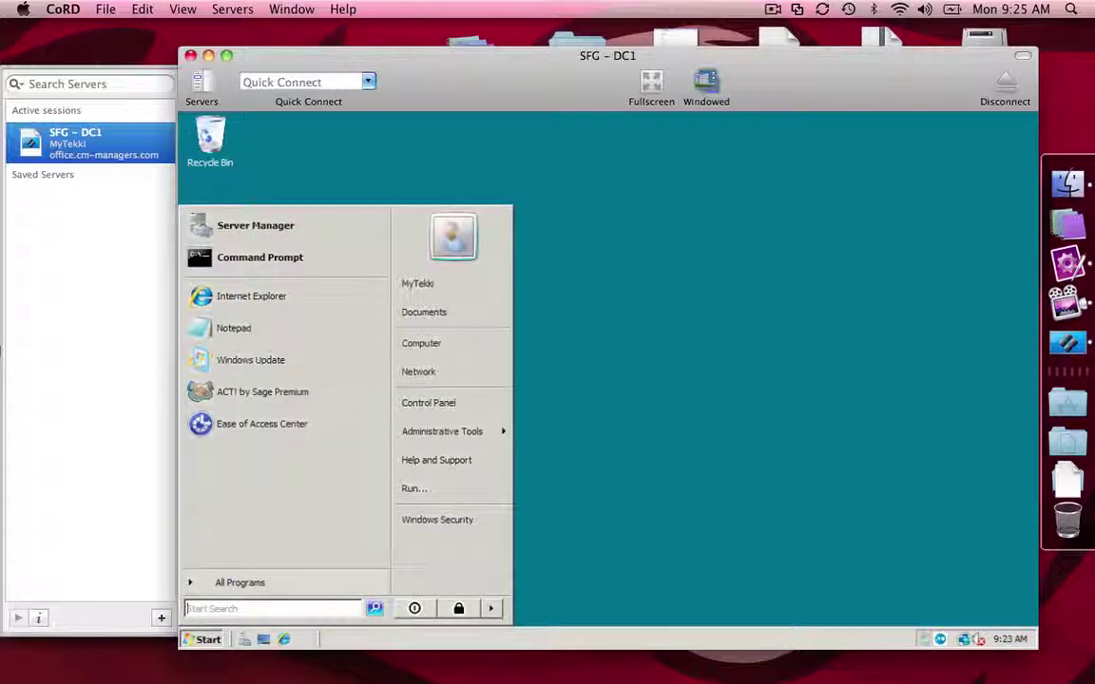
click(491, 608)
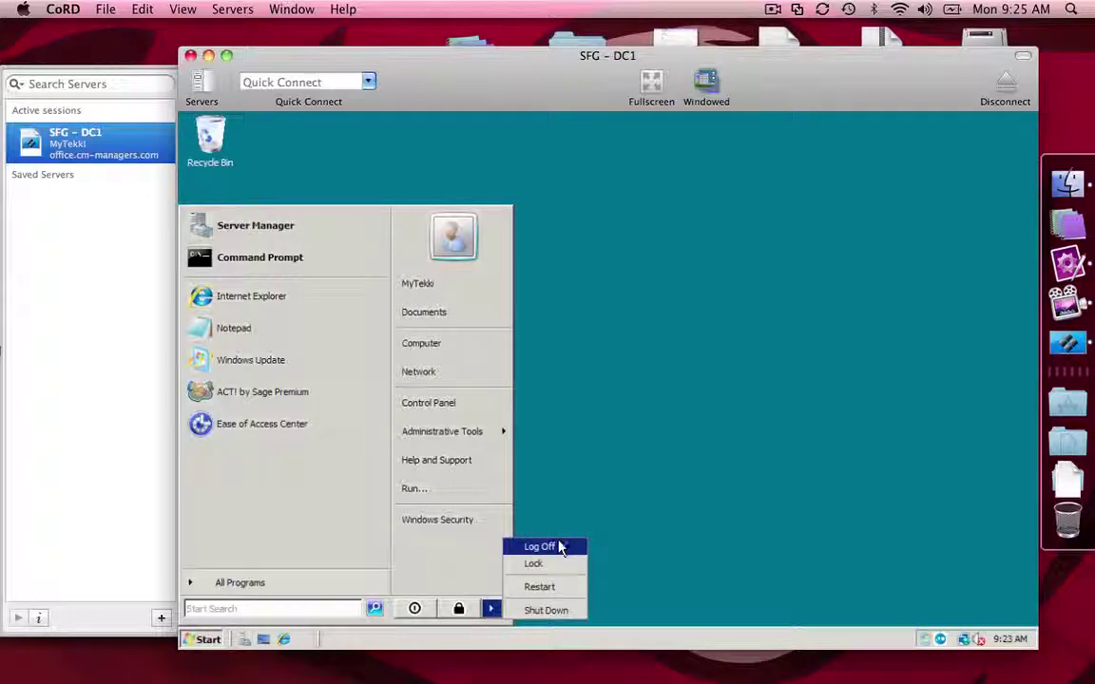
click(561, 548)
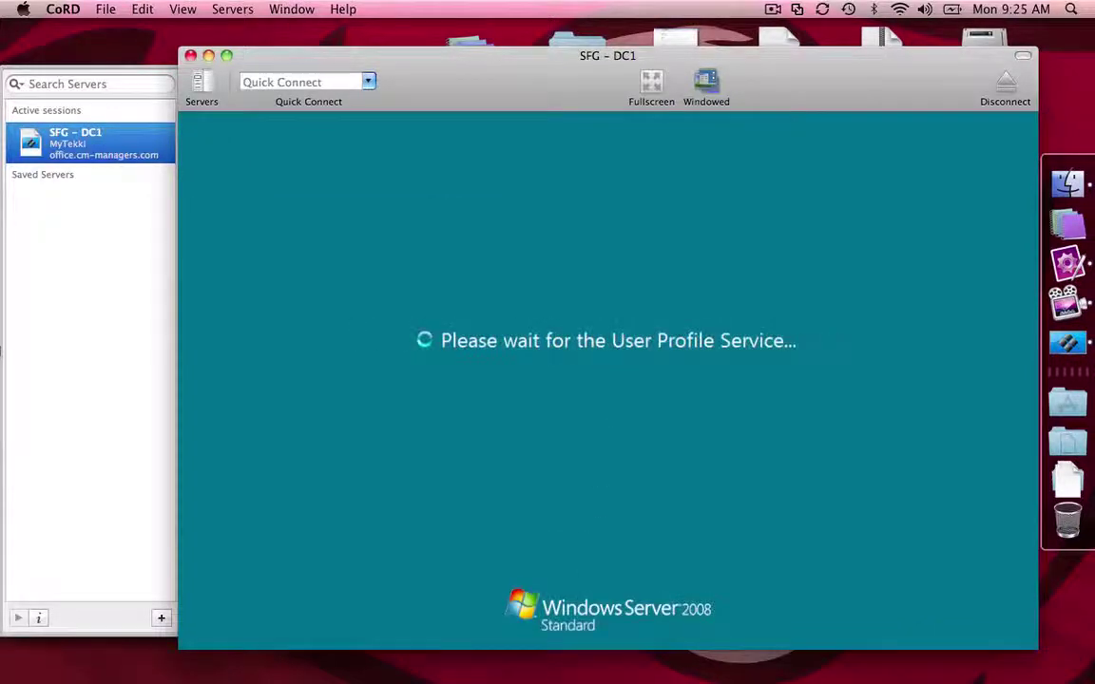
key(super+q)
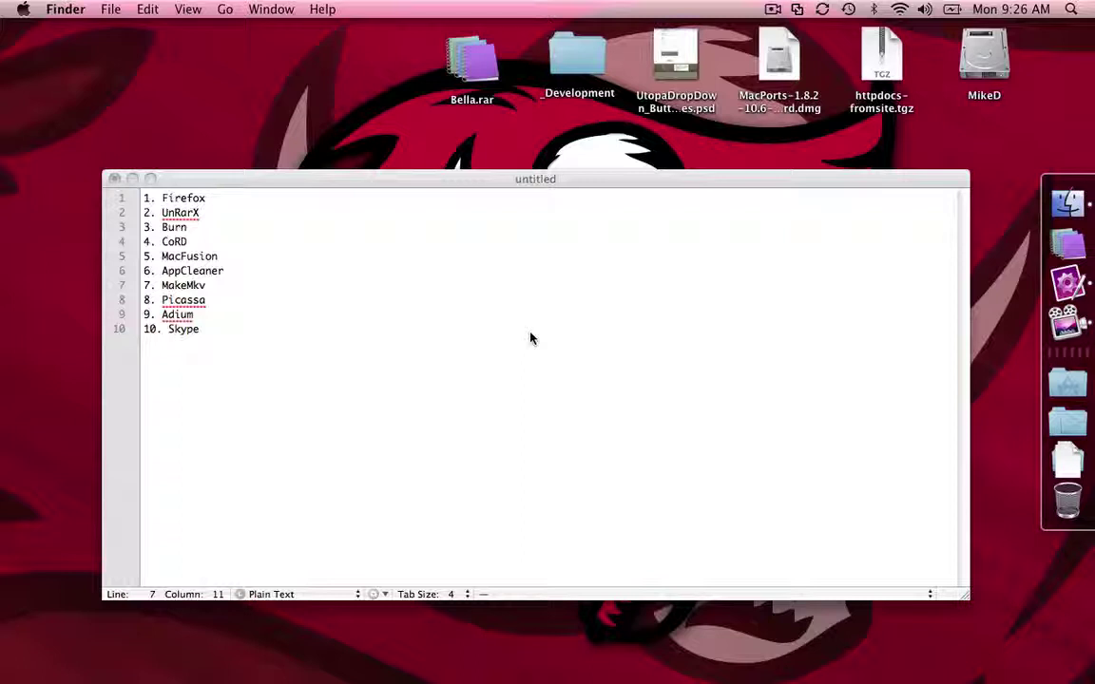
Step: Find and launch Picasa through a Spotlight search for "pic"
click(530, 339)
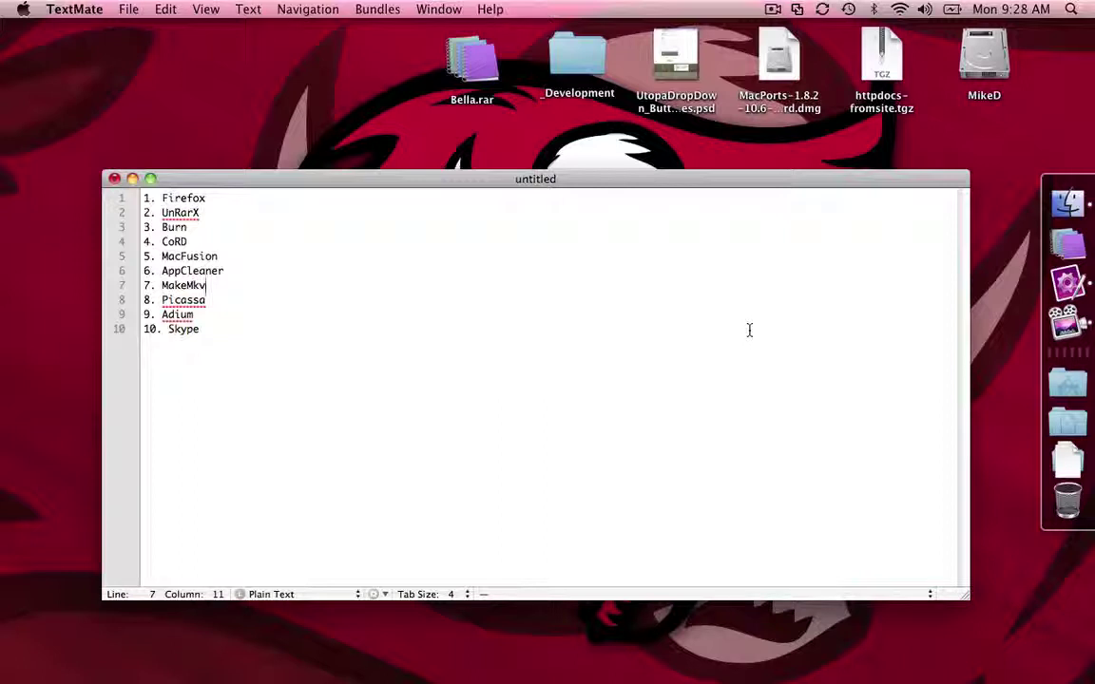
key(super+space)
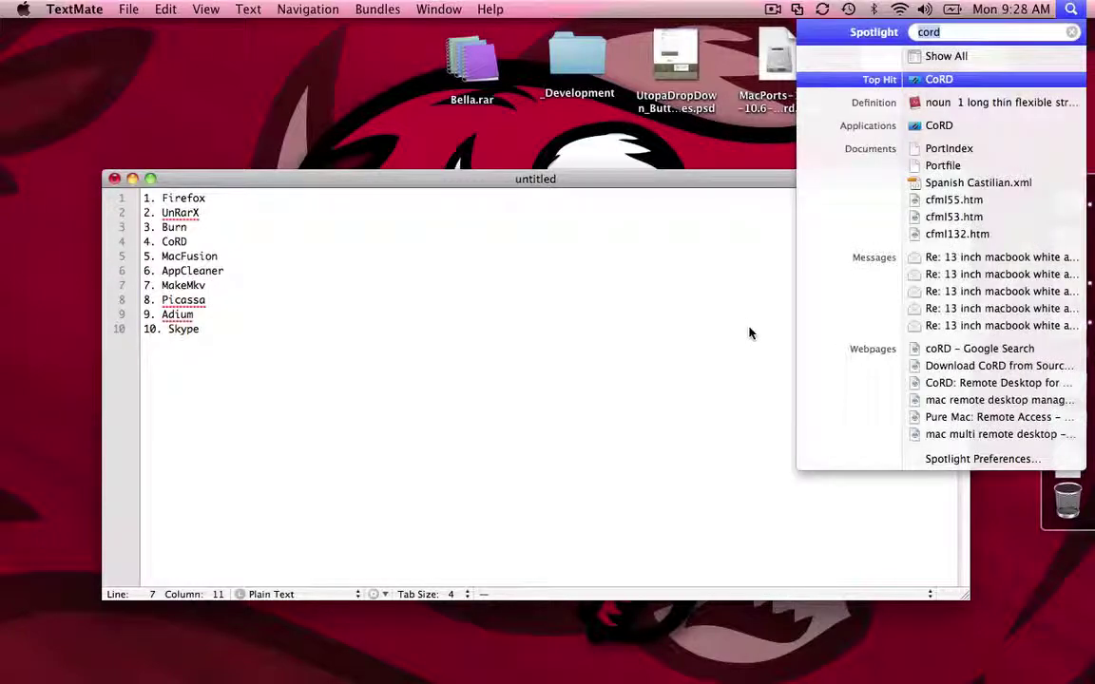
text(pic)
key(Return)
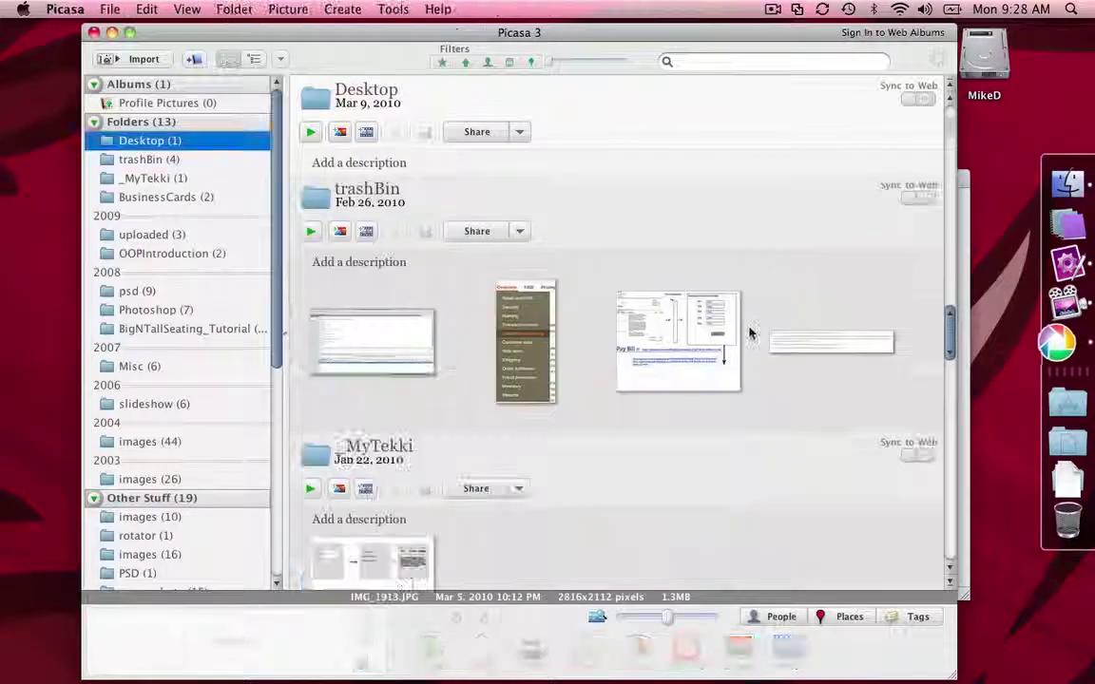
Step: Look through the photo folders in the Picasa library and quit Picasa
click(669, 385)
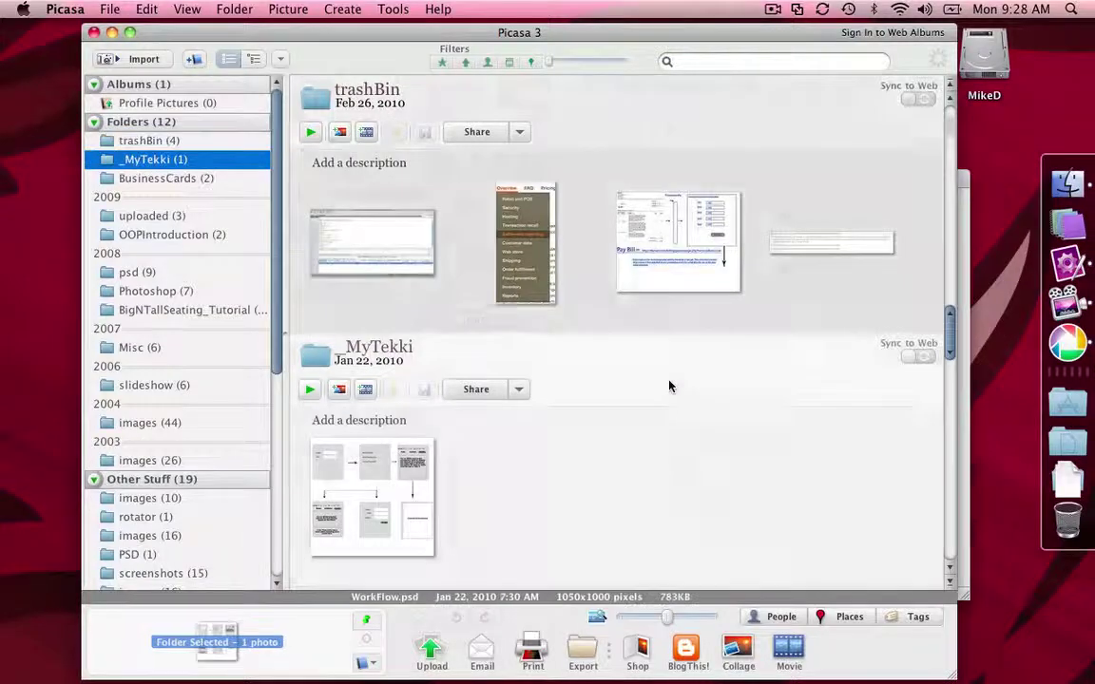
scroll(668, 385, down, 15)
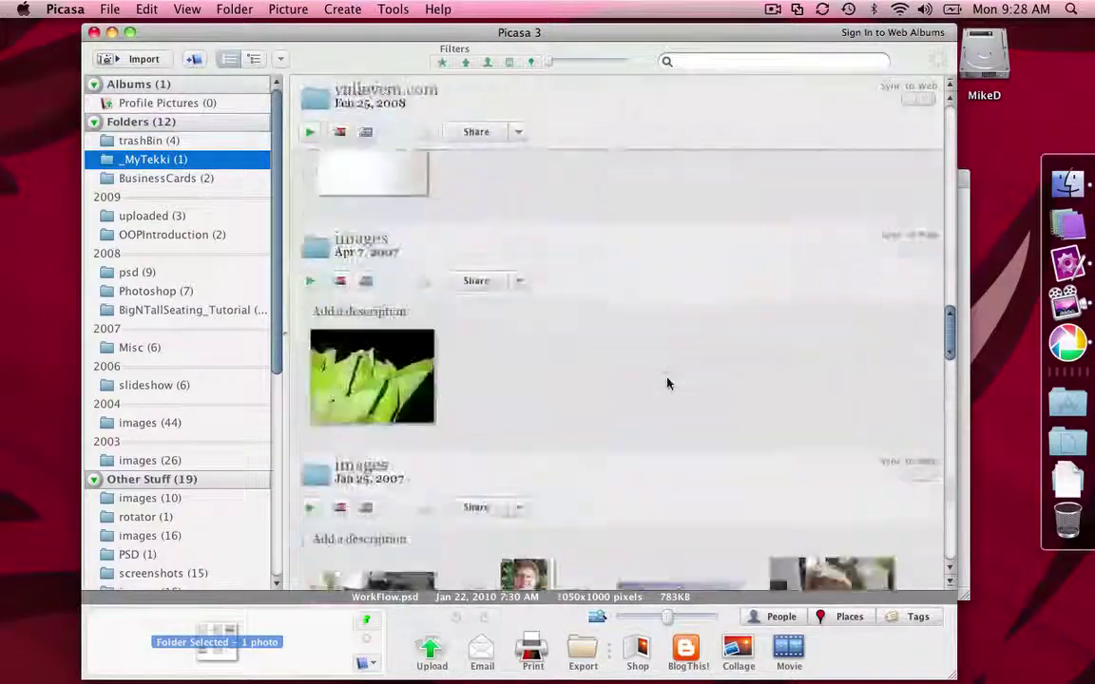
scroll(667, 383, up, 15)
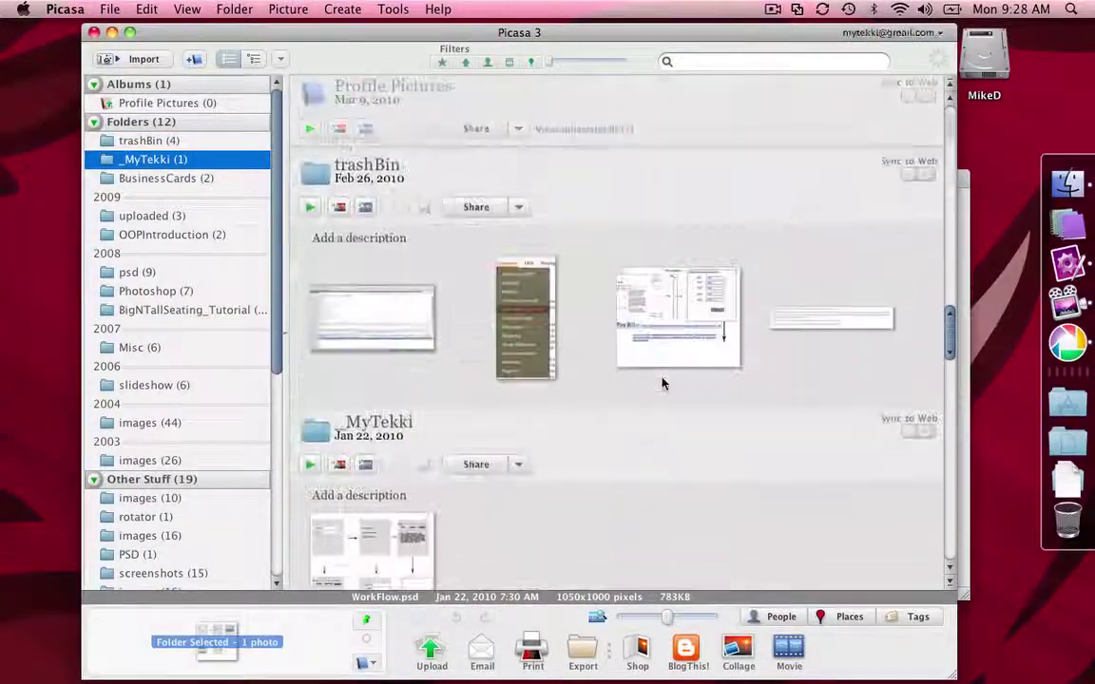
scroll(664, 383, down, 10)
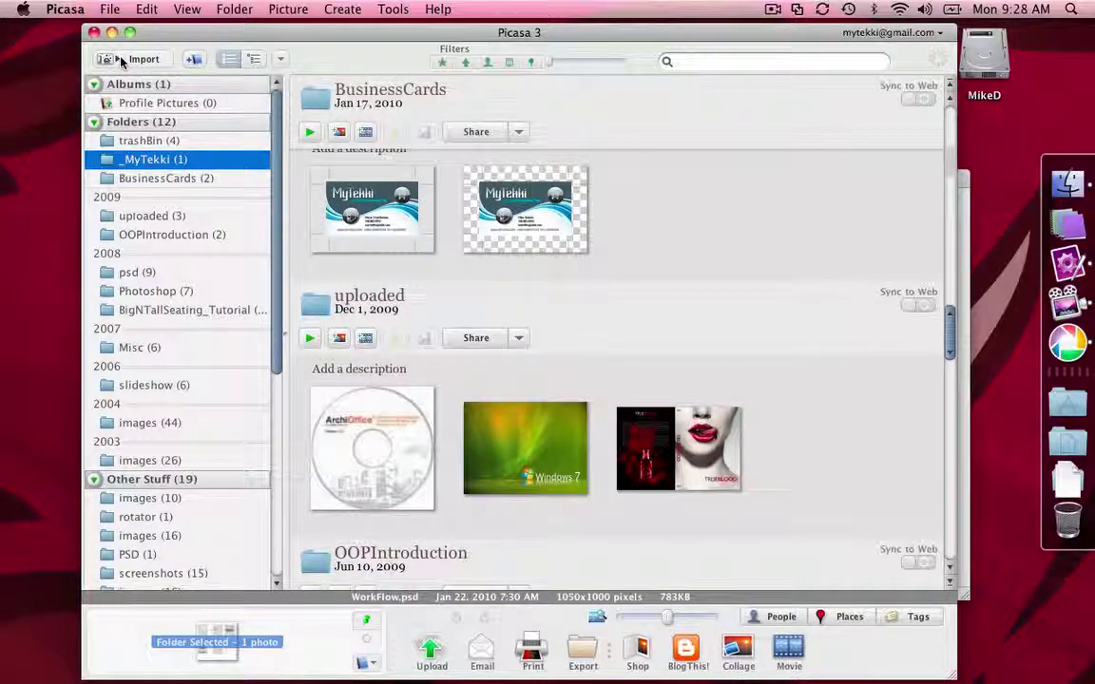
key(super+q)
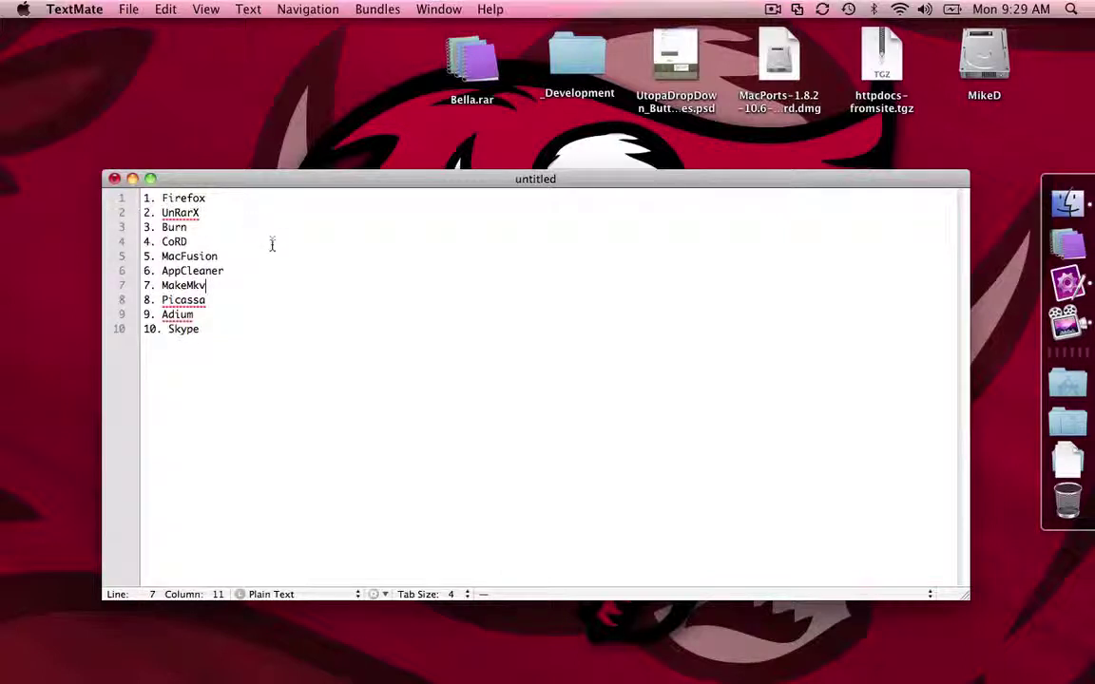
click(413, 350)
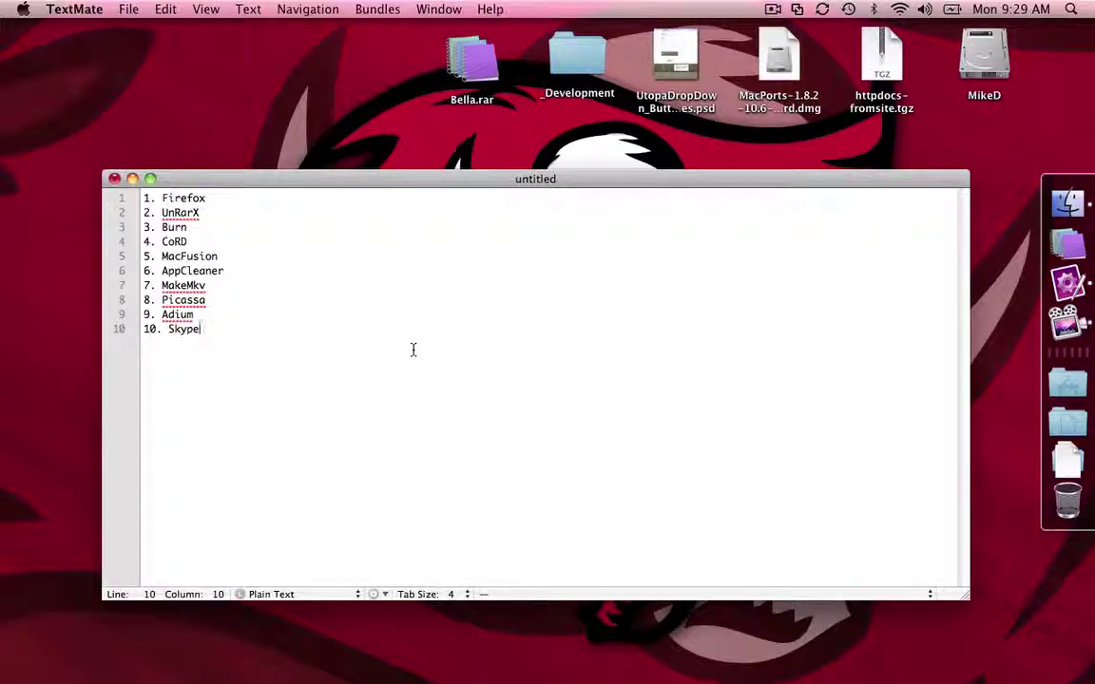